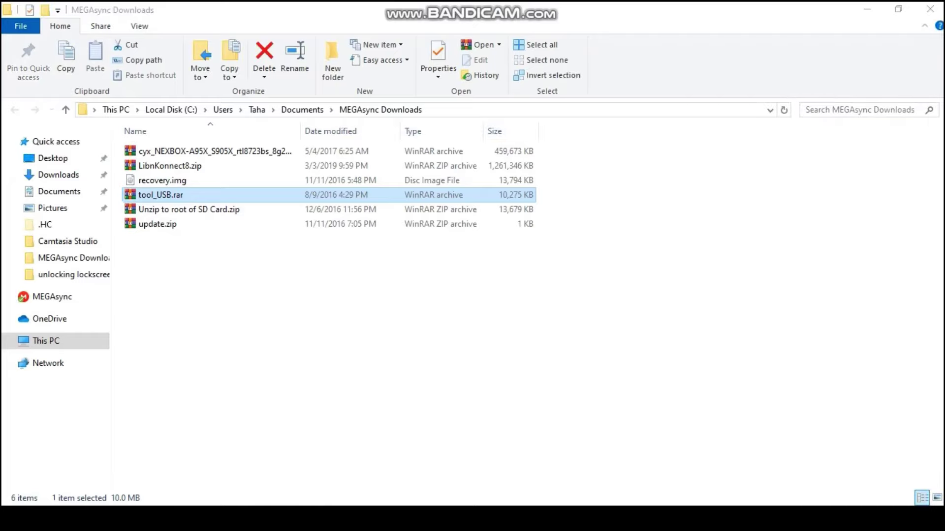
# Open tool_USB.rar, then the nested USB_Burning_Tool archive inside its tool_USB folder.
pyautogui.press('Return')
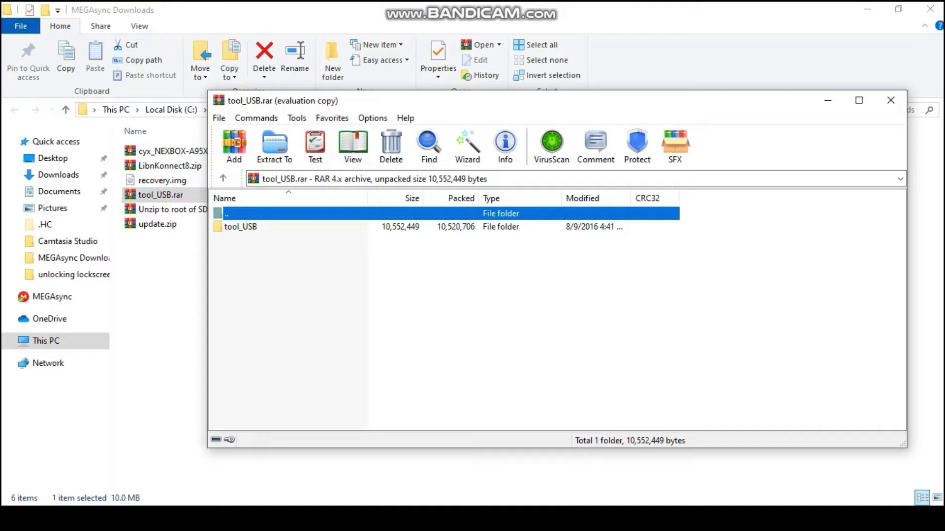
pyautogui.press('Down')
pyautogui.press('Return')
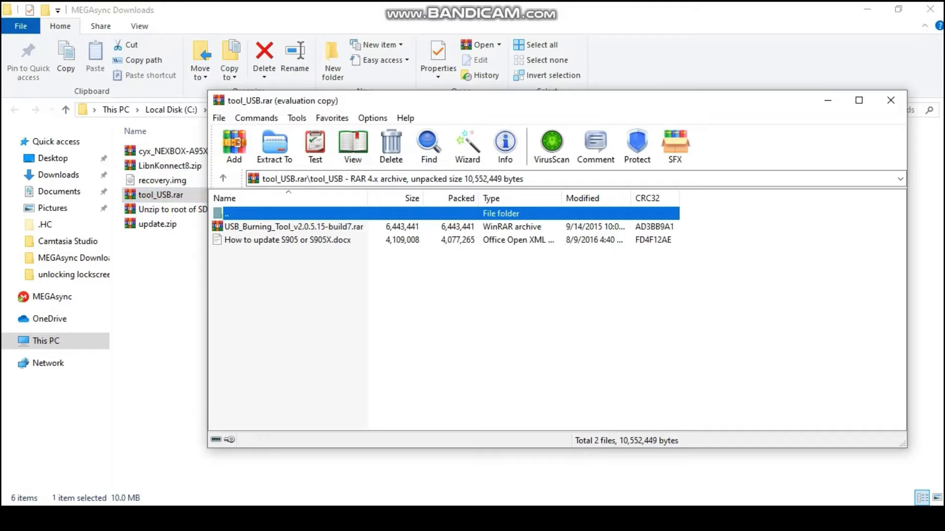
pyautogui.press('Down')
pyautogui.press('Return')
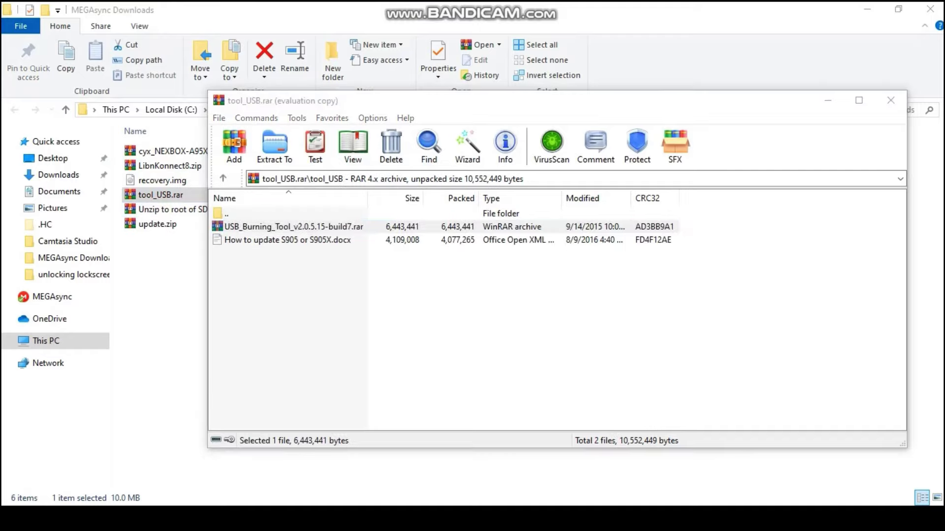
# Run setup_v2.0.5.15_build7.exe from the archive and allow it to make changes.
pyautogui.press('Down')
pyautogui.press('Return')
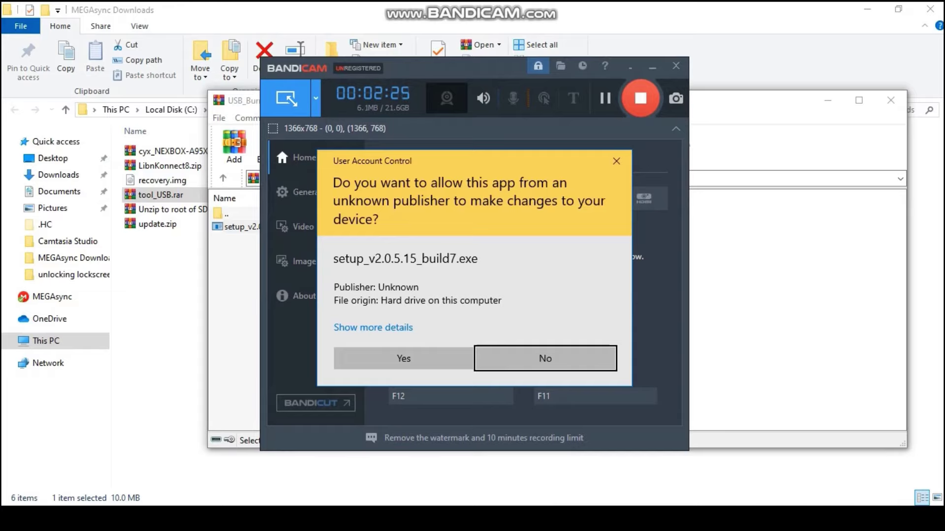
pyautogui.click(403, 358)
# Install USB_Burning_Tool in English to the default folder with a desktop icon.
pyautogui.press('Return')
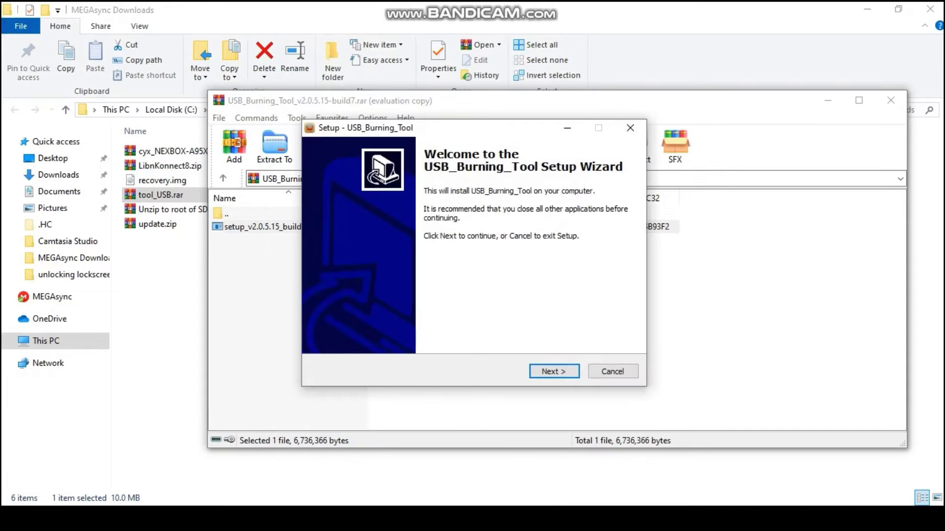
pyautogui.press('Return')
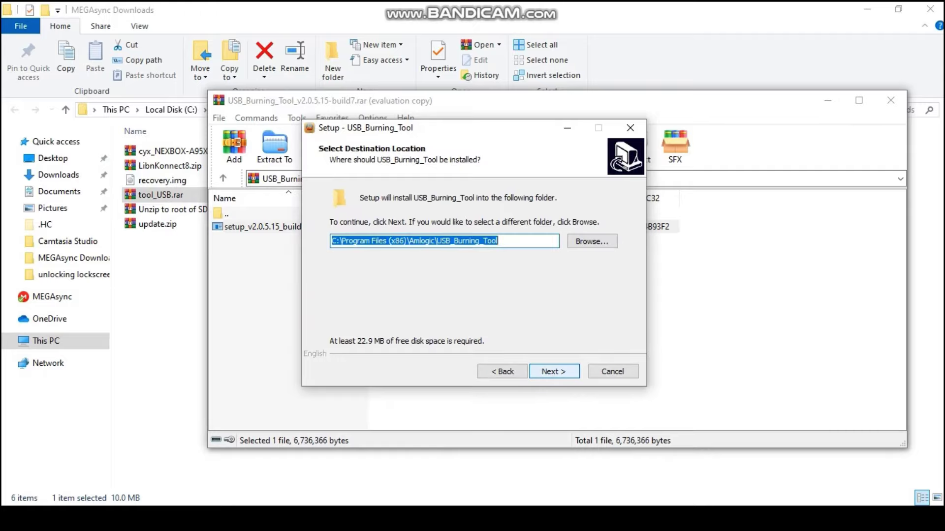
pyautogui.press('Return')
pyautogui.press('Return')
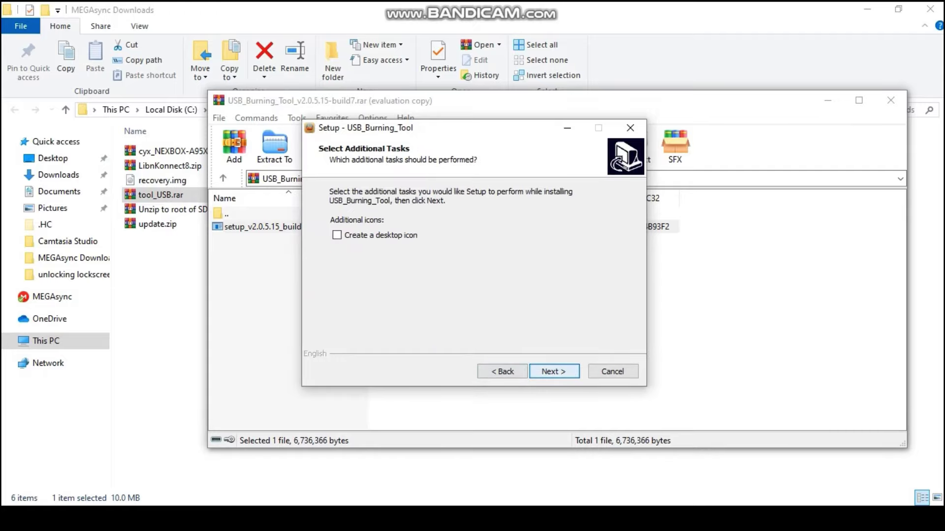
pyautogui.press('space')
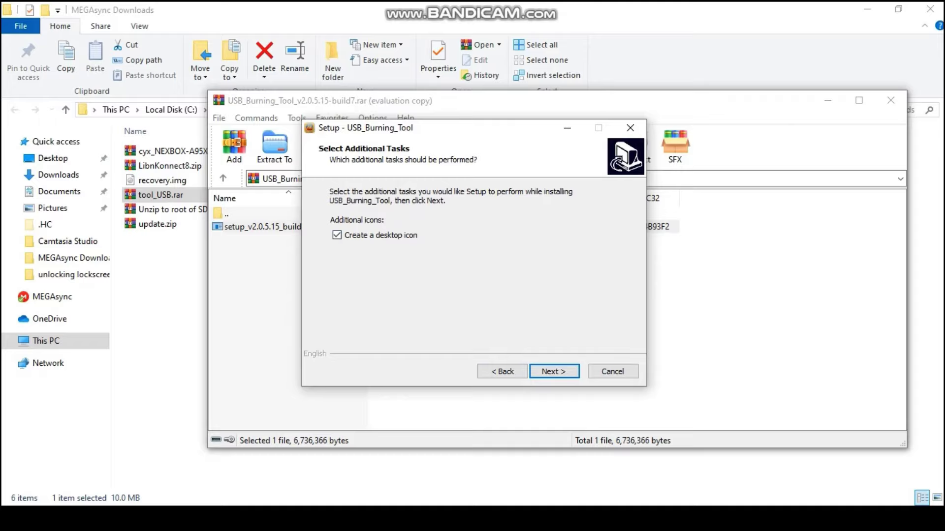
pyautogui.press('Return')
pyautogui.press('Return')
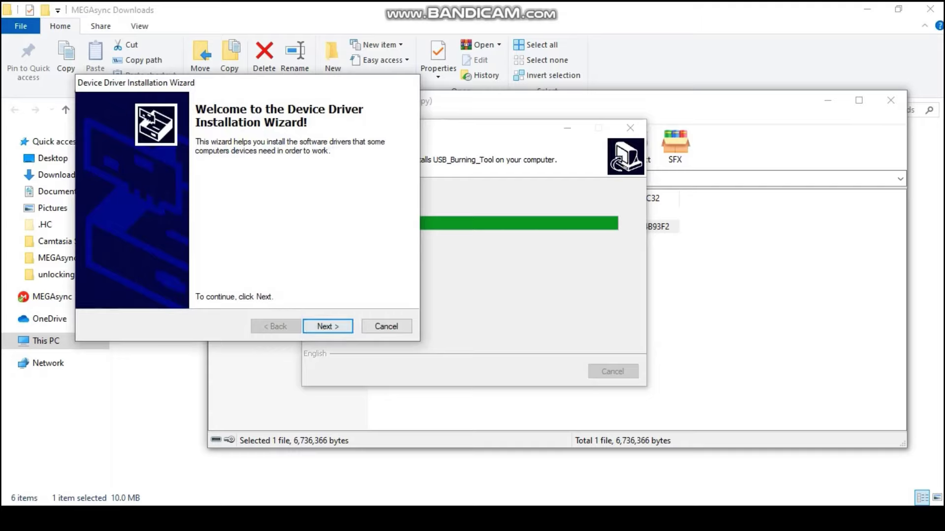
# Complete the USB device driver installation and finish the setup wizard.
pyautogui.press('Return')
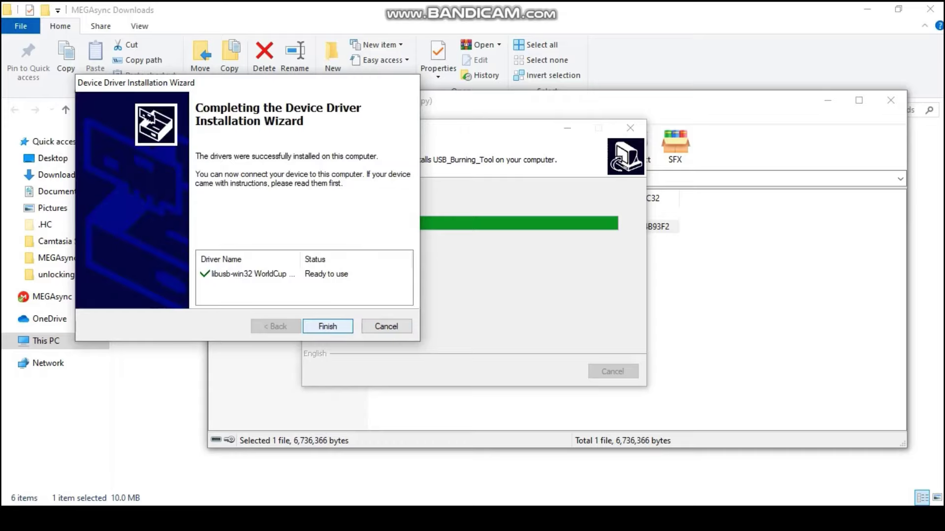
pyautogui.press('Return')
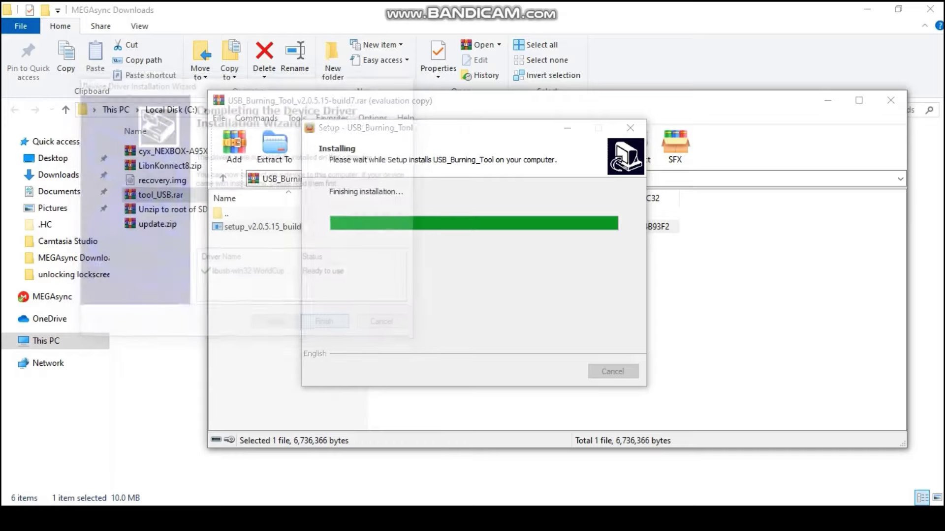
pyautogui.press('Return')
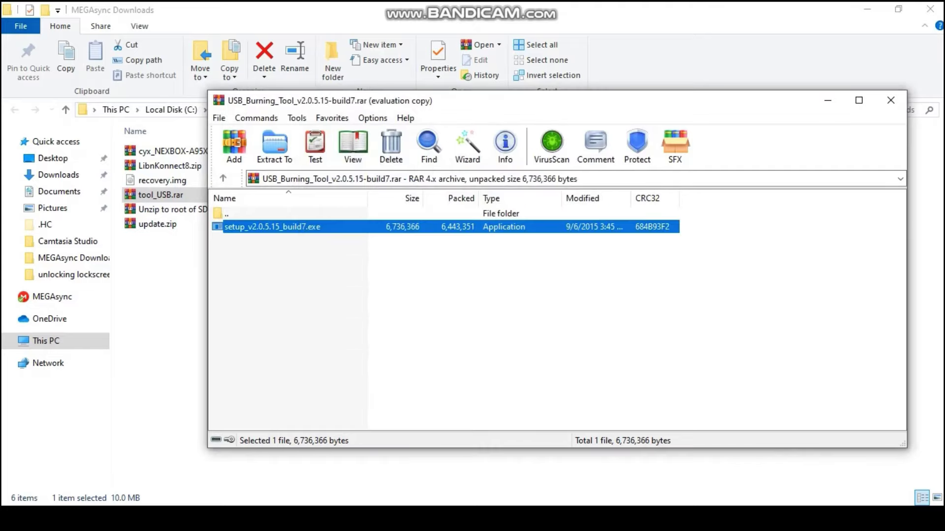
pyautogui.press('BackSpace')
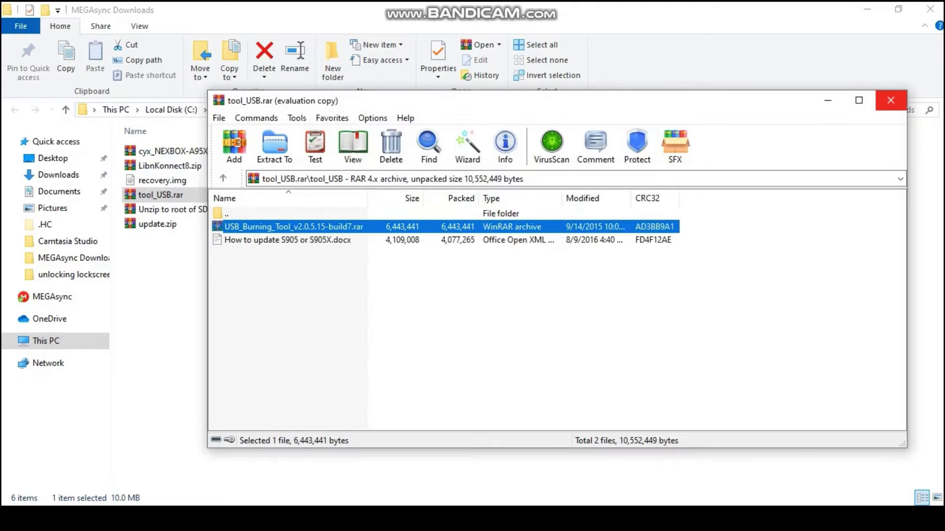
# Close WinRAR and open Device Manager from This PC's system properties.
pyautogui.hotkey('alt', 'F4')
pyautogui.hotkey('alt', 'F4')
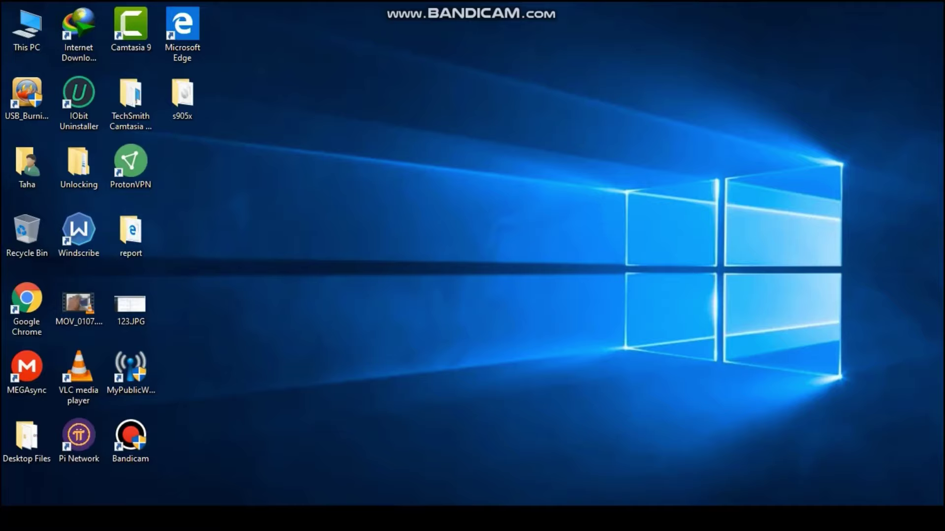
pyautogui.rightClick(34, 24)
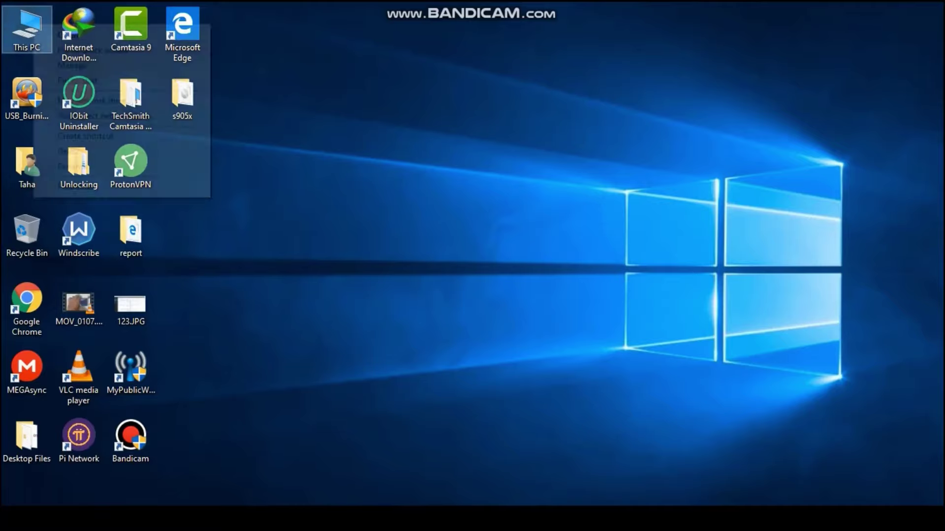
pyautogui.click(130, 186)
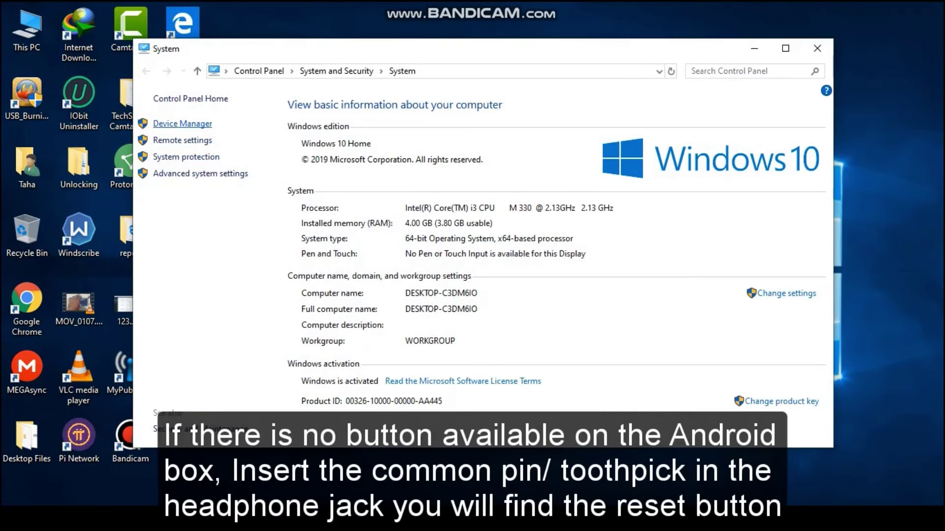
pyautogui.click(183, 124)
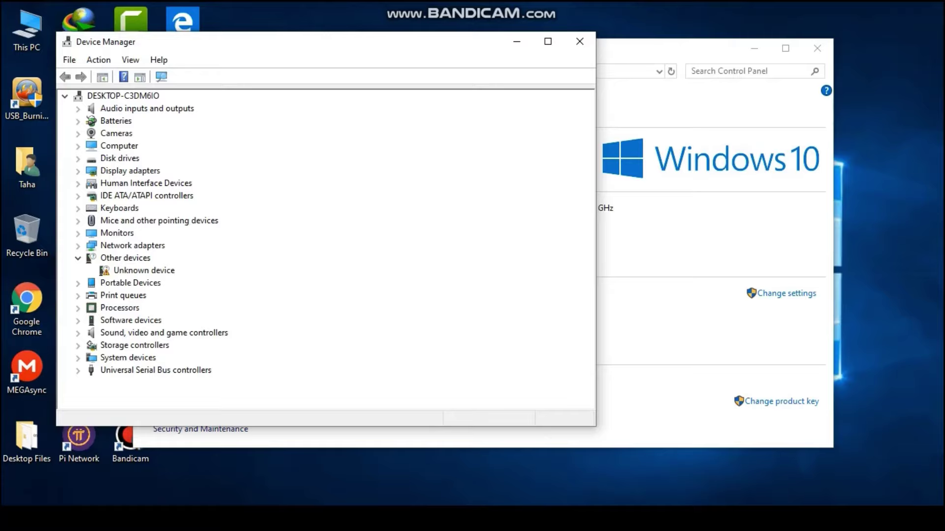
# Start a manual driver update for the Unknown device, choosing to install from disk.
pyautogui.rightClick(144, 270)
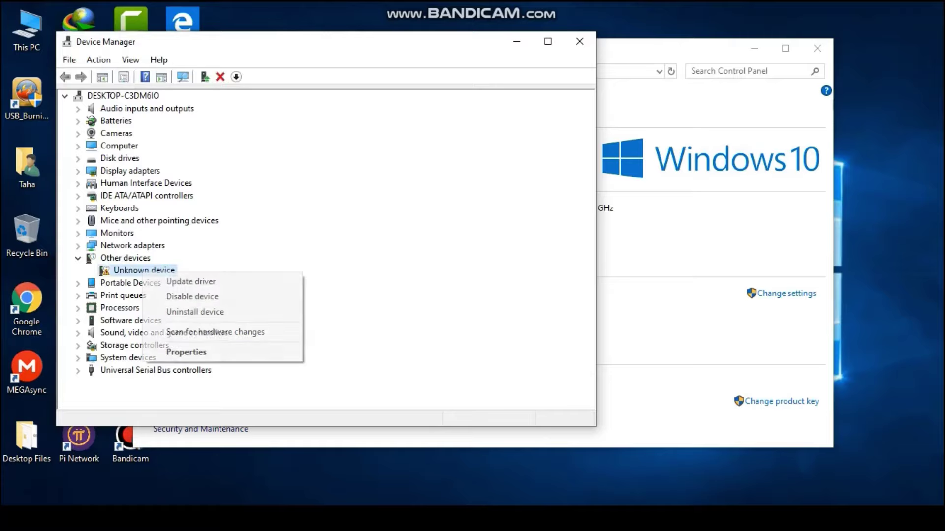
pyautogui.click(191, 282)
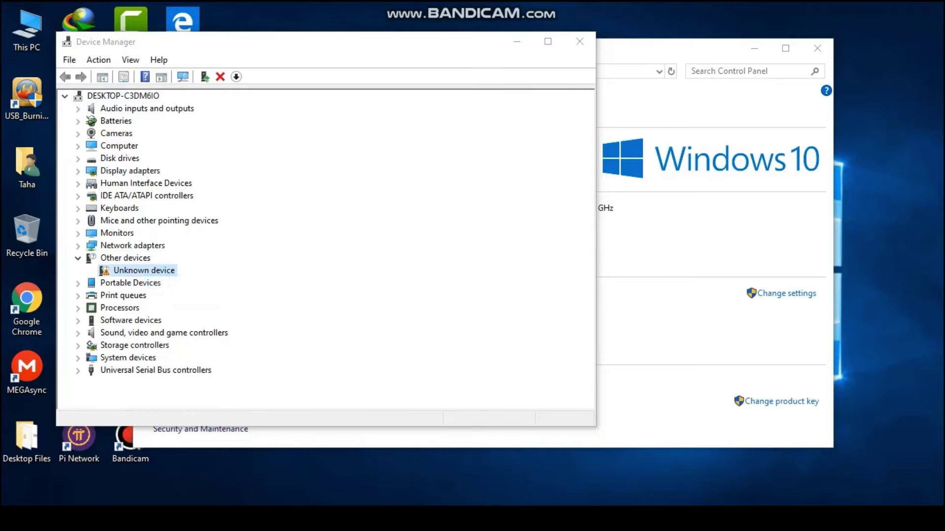
pyautogui.click(241, 269)
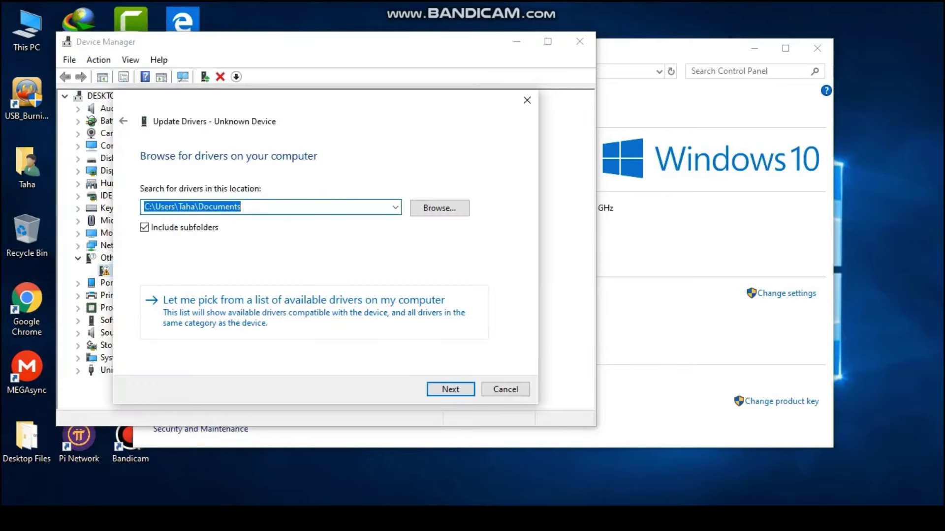
pyautogui.click(304, 300)
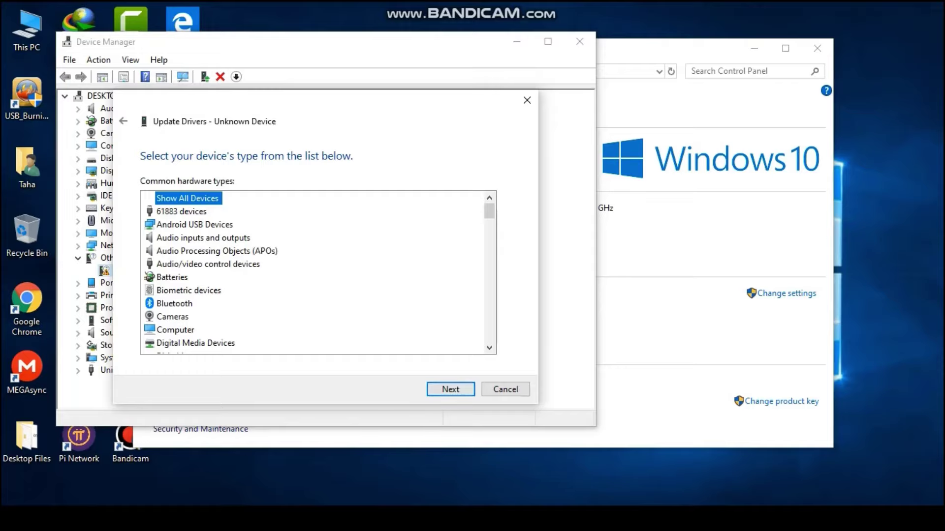
pyautogui.click(451, 389)
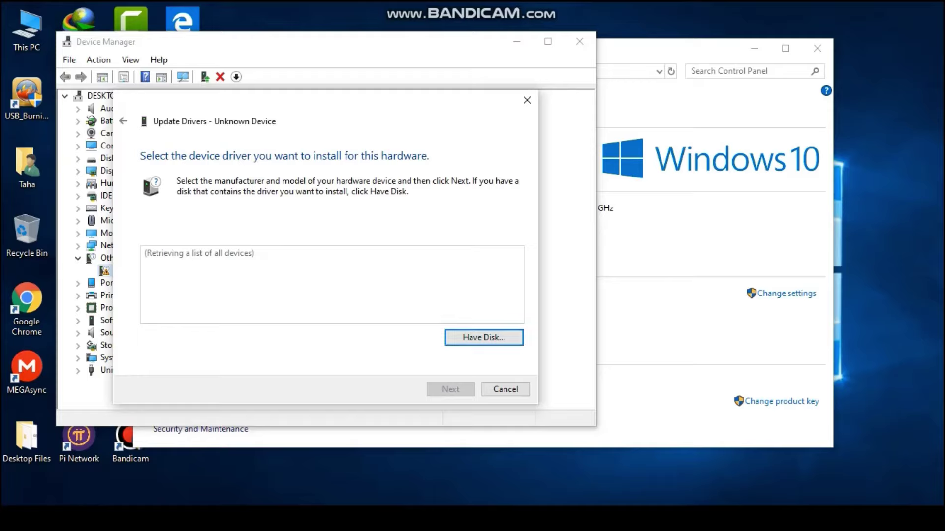
pyautogui.press('Return')
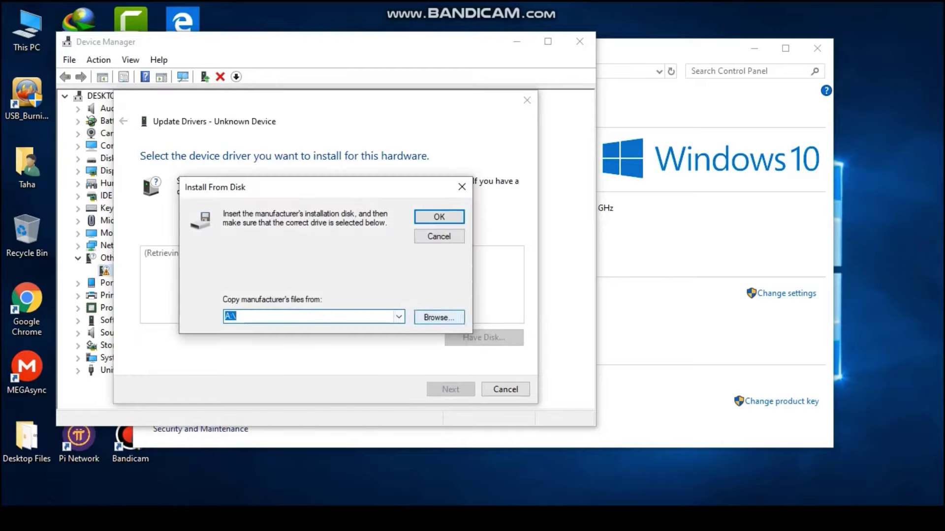
# Select WorldCup_Device.inf in C:\Program Files (x86)\Amlogic\USB_Burning_Tool\WorldCup_Device.
pyautogui.click(439, 317)
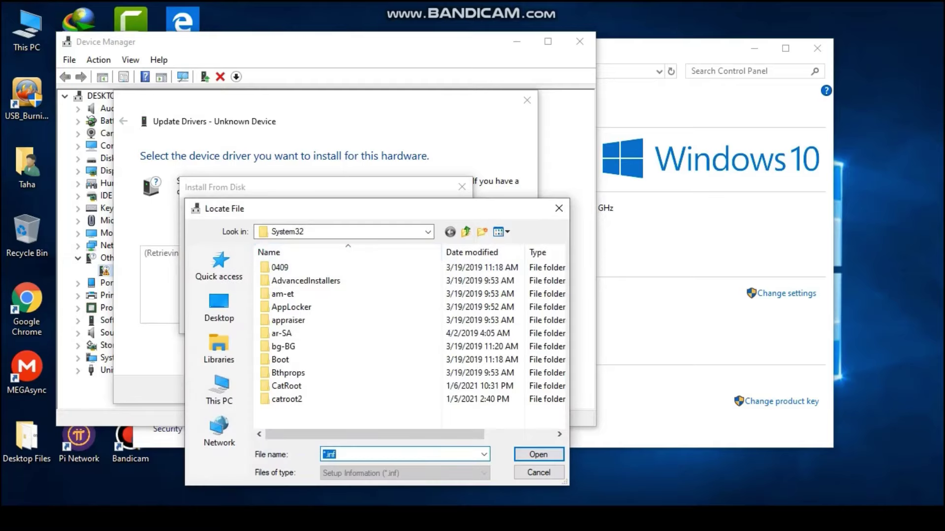
pyautogui.click(218, 389)
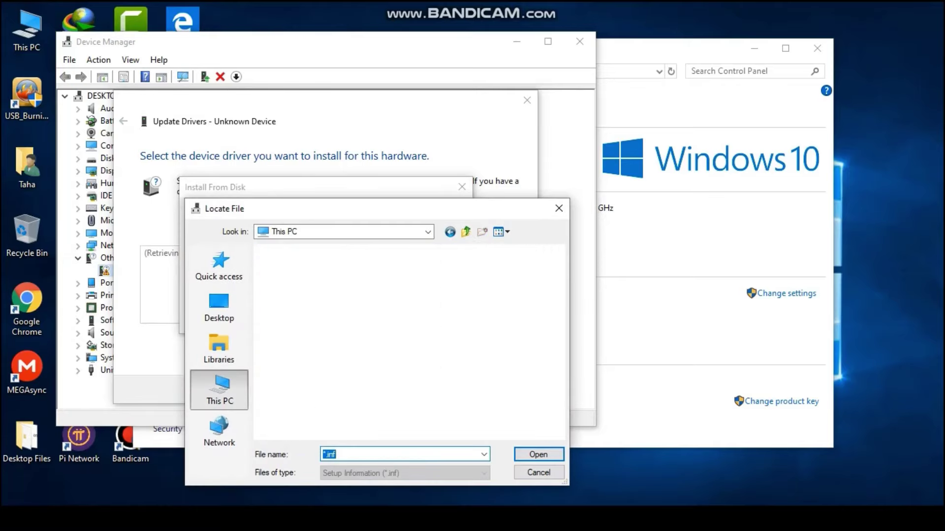
pyautogui.scroll(-3, 316, 333)
pyautogui.doubleClick(335, 419)
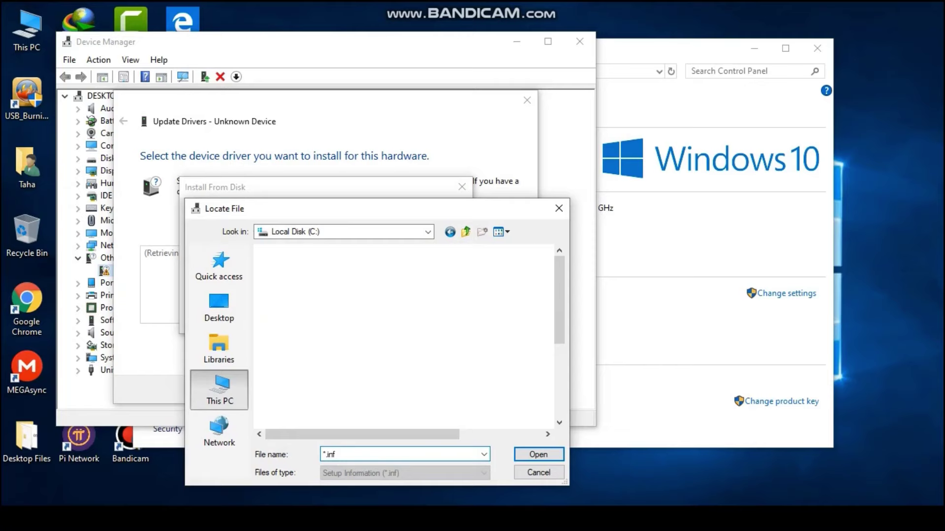
pyautogui.doubleClick(295, 427)
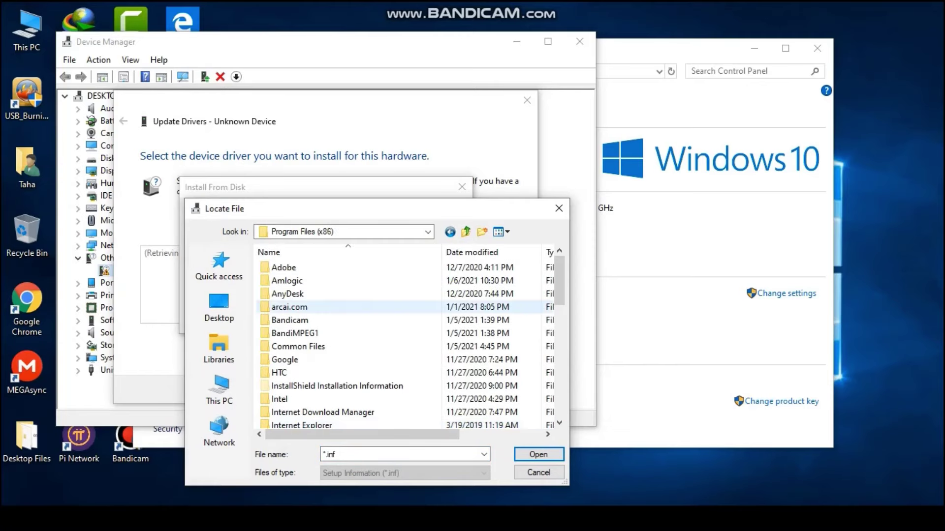
pyautogui.doubleClick(287, 280)
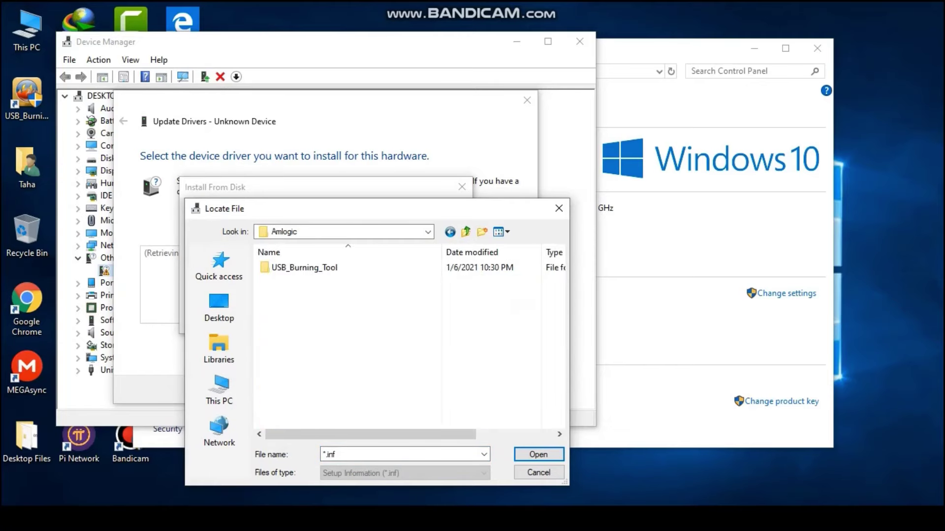
pyautogui.click(304, 268)
pyautogui.doubleClick(304, 267)
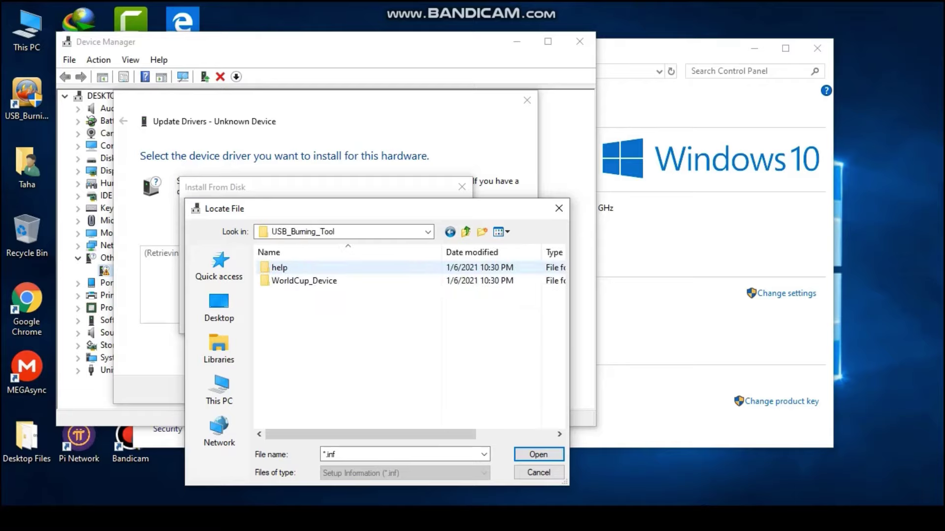
pyautogui.doubleClick(304, 280)
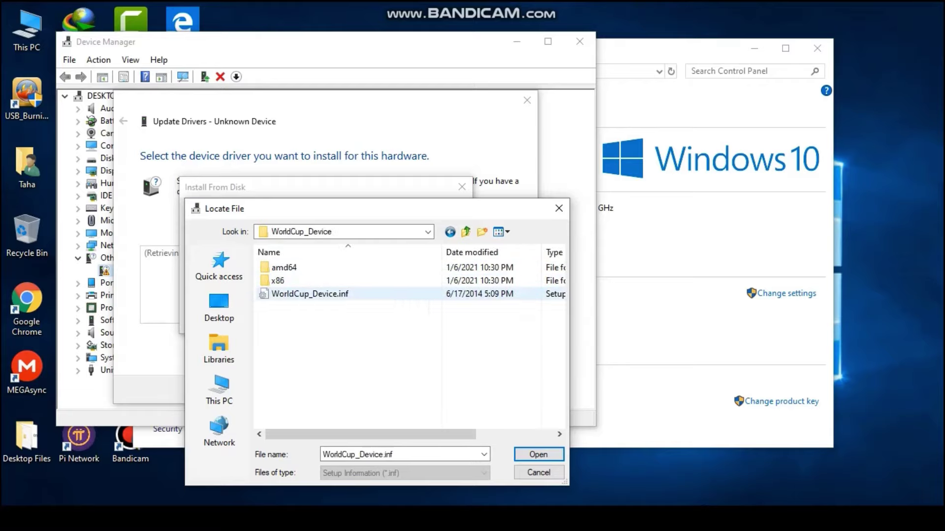
pyautogui.doubleClick(295, 294)
# Install the WorldCup Device driver, accepting the driver warning.
pyautogui.click(439, 216)
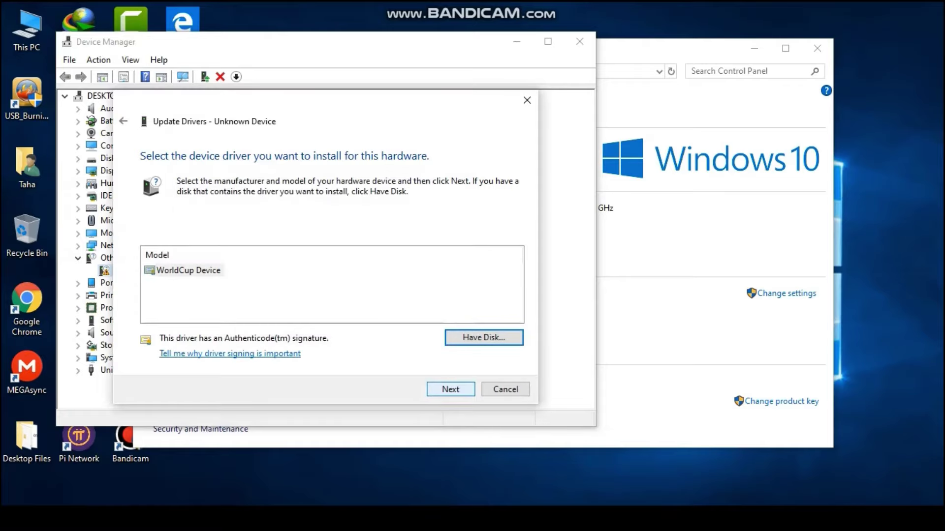
pyautogui.click(450, 390)
pyautogui.click(528, 326)
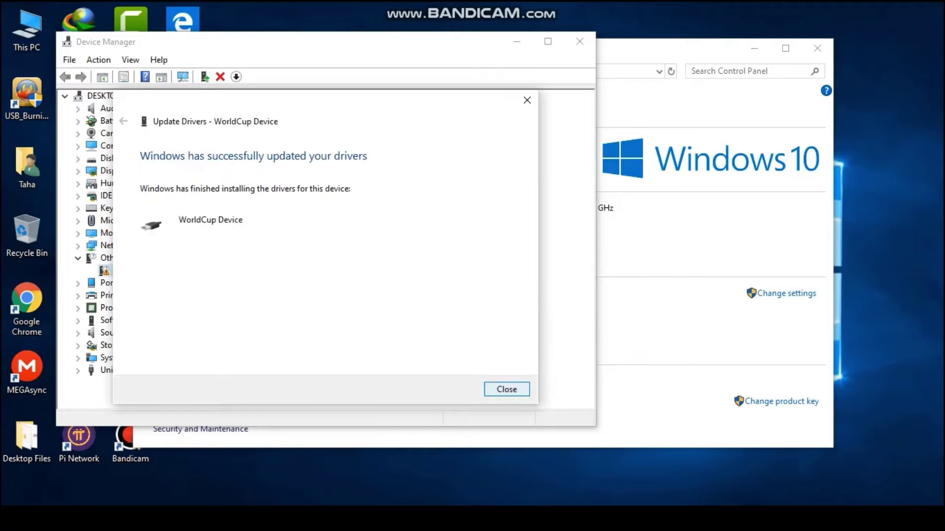
pyautogui.click(506, 389)
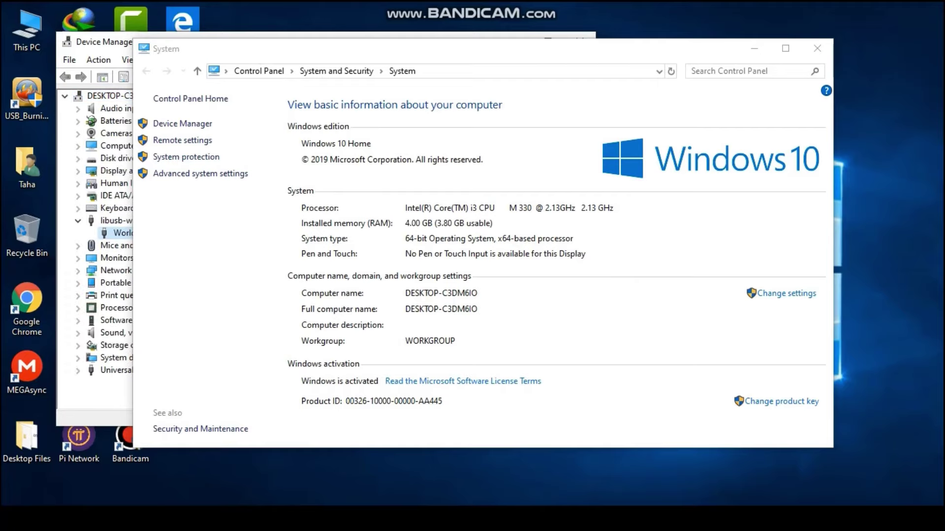
# Close System and Device Manager, then launch USB_Burning_Tool with admin rights.
pyautogui.click(817, 48)
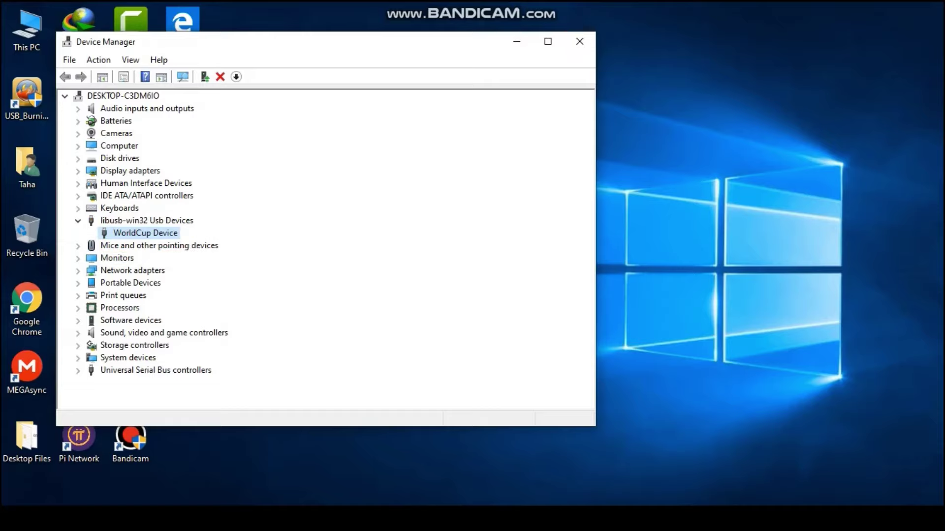
pyautogui.click(580, 41)
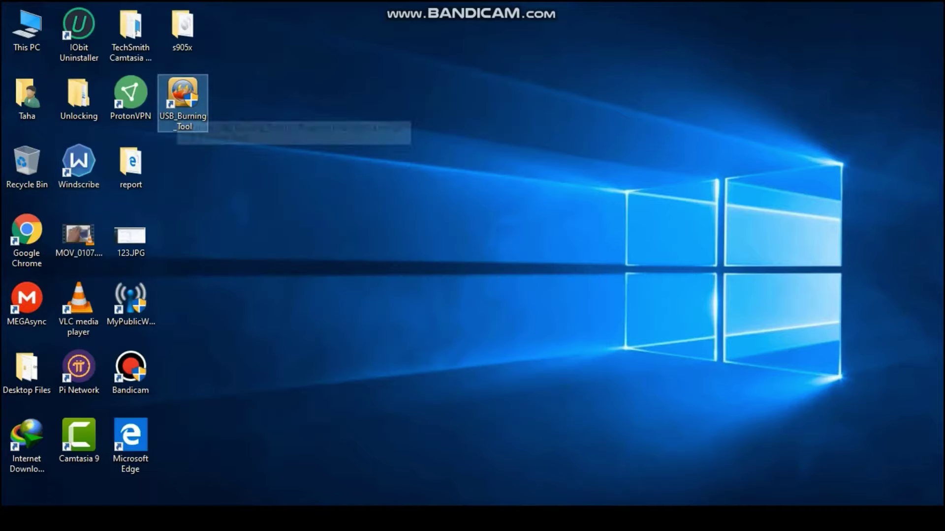
pyautogui.press('Return')
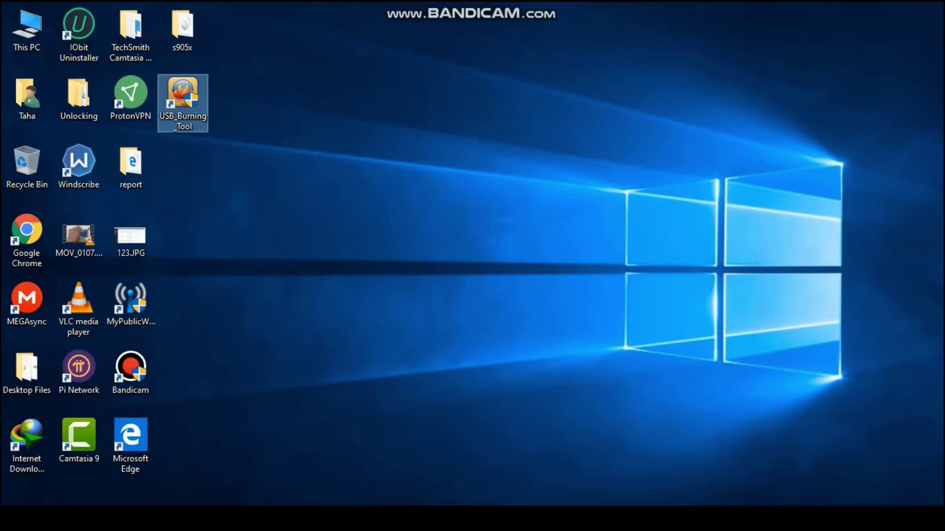
pyautogui.press('Left')
pyautogui.press('Return')
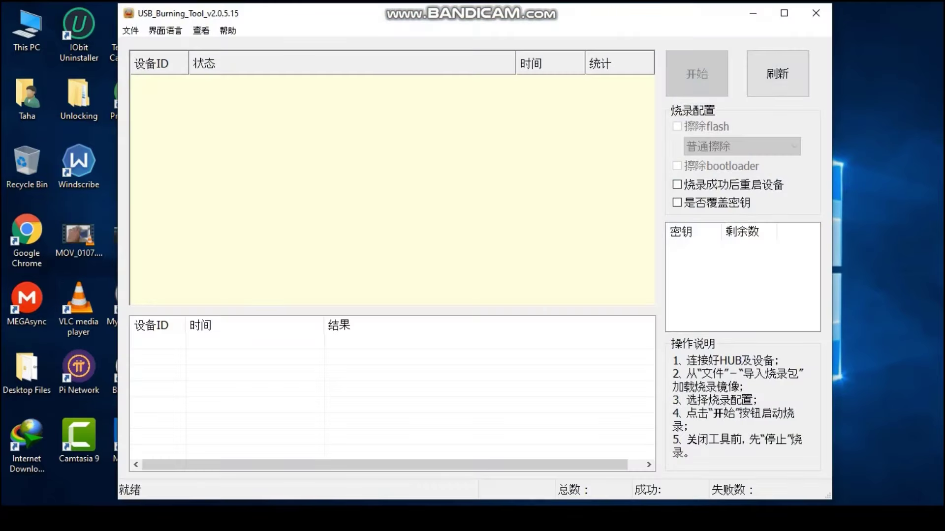
# Switch the USB_Burning_Tool interface language to English.
pyautogui.press('alt')
pyautogui.press('Down')
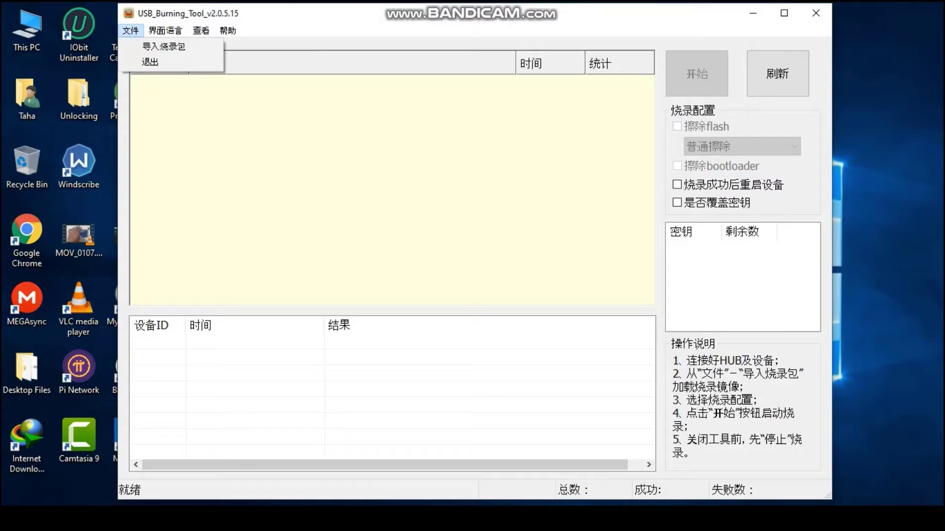
pyautogui.press('Right')
pyautogui.press('Down')
pyautogui.press('Return')
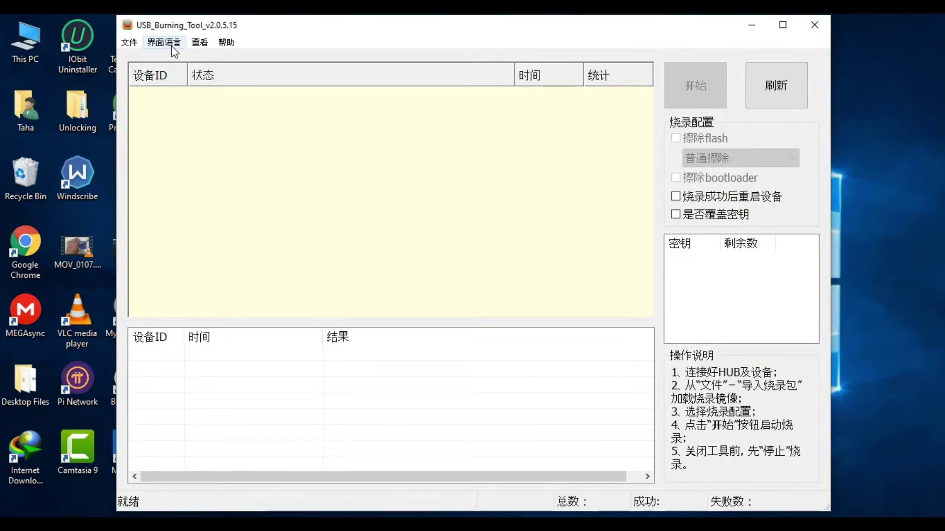
# Set the language to English and import aml_upgrade_package.img from the s905x folder.
pyautogui.click(169, 45)
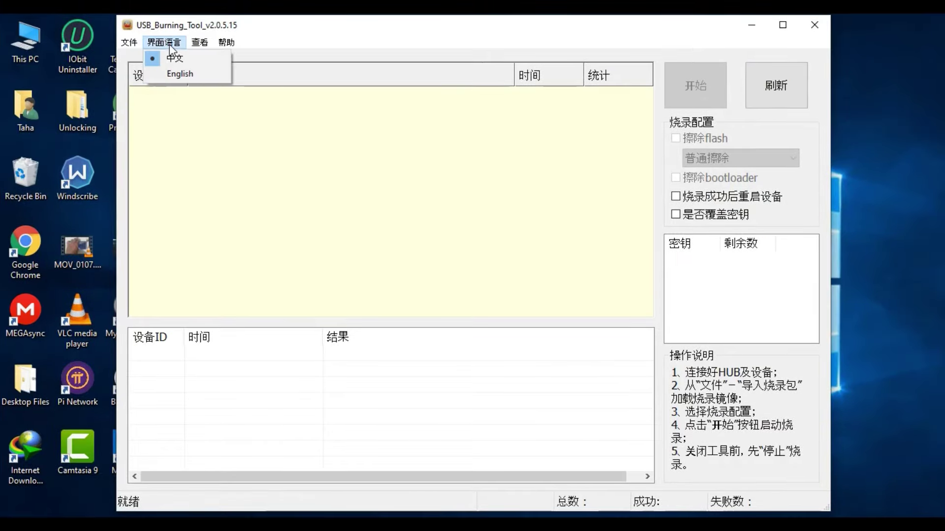
pyautogui.click(193, 73)
pyautogui.click(128, 44)
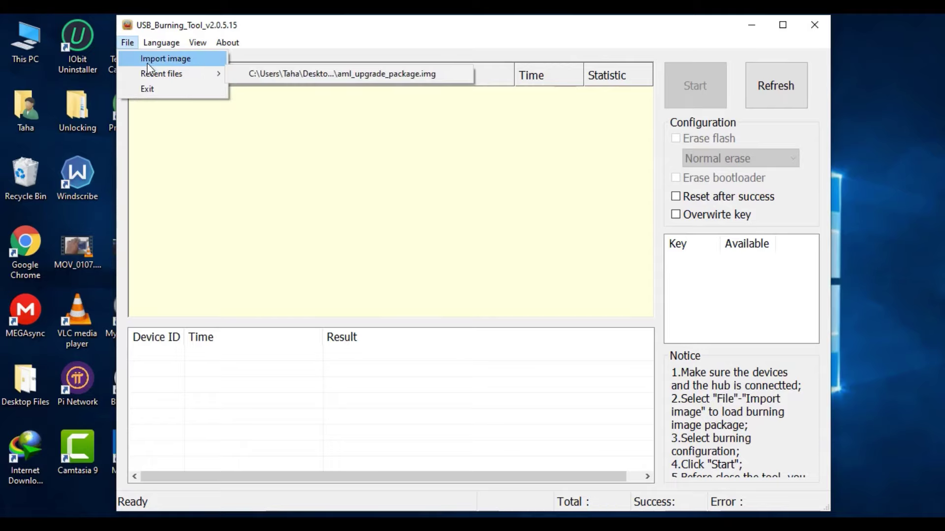
pyautogui.click(148, 59)
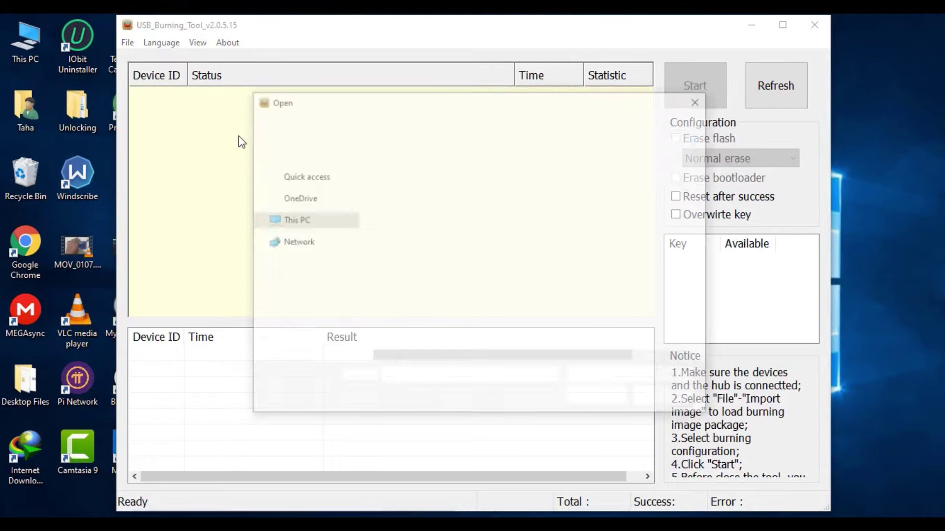
pyautogui.doubleClick(405, 186)
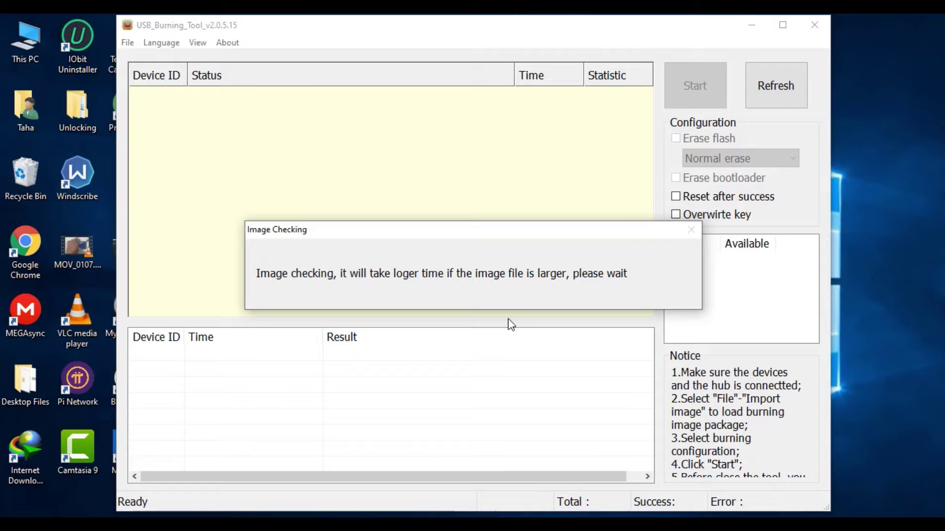
# Start burning and wait until HUB2-3 shows 100% Burning successfully.
pyautogui.click(672, 99)
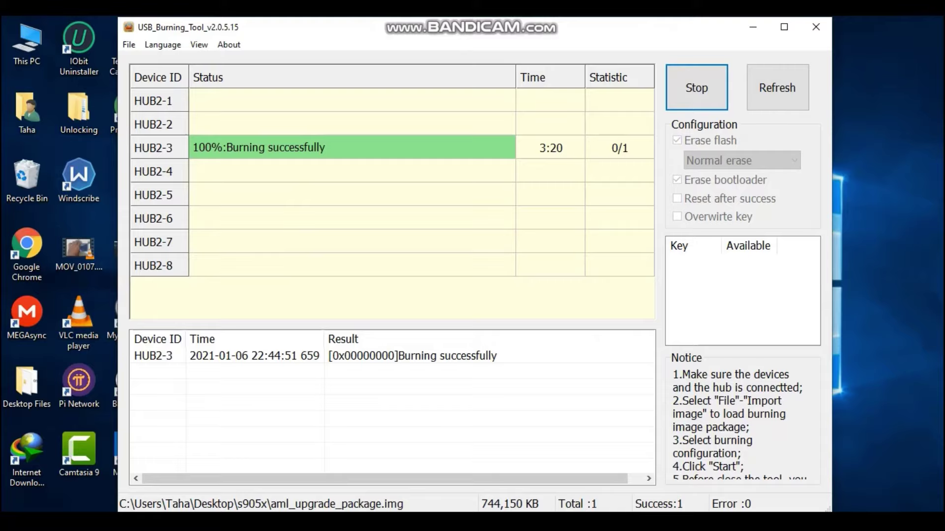
# Stop the burning session and close USB Burning Tool.
pyautogui.press('Return')
pyautogui.click(816, 27)
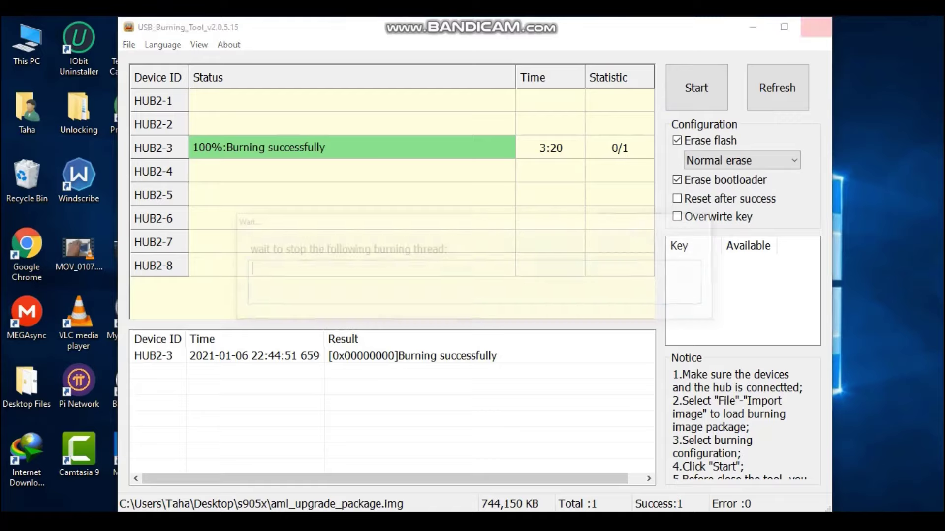